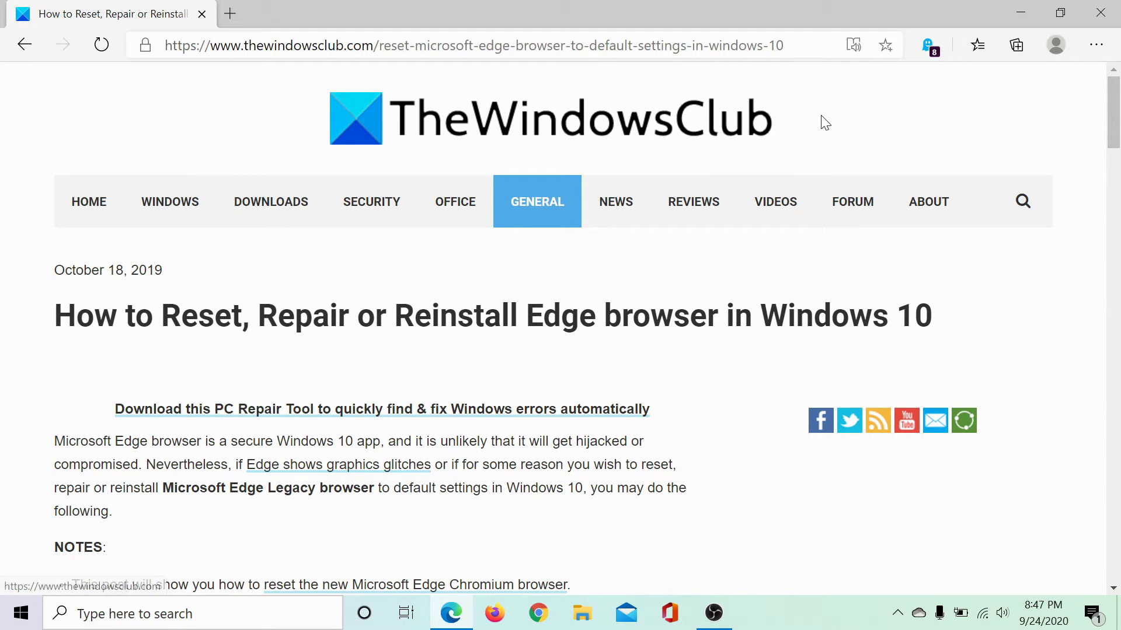
- Go to the Reset settings section of Edge's settings from the main menu
left_click(1096, 46)
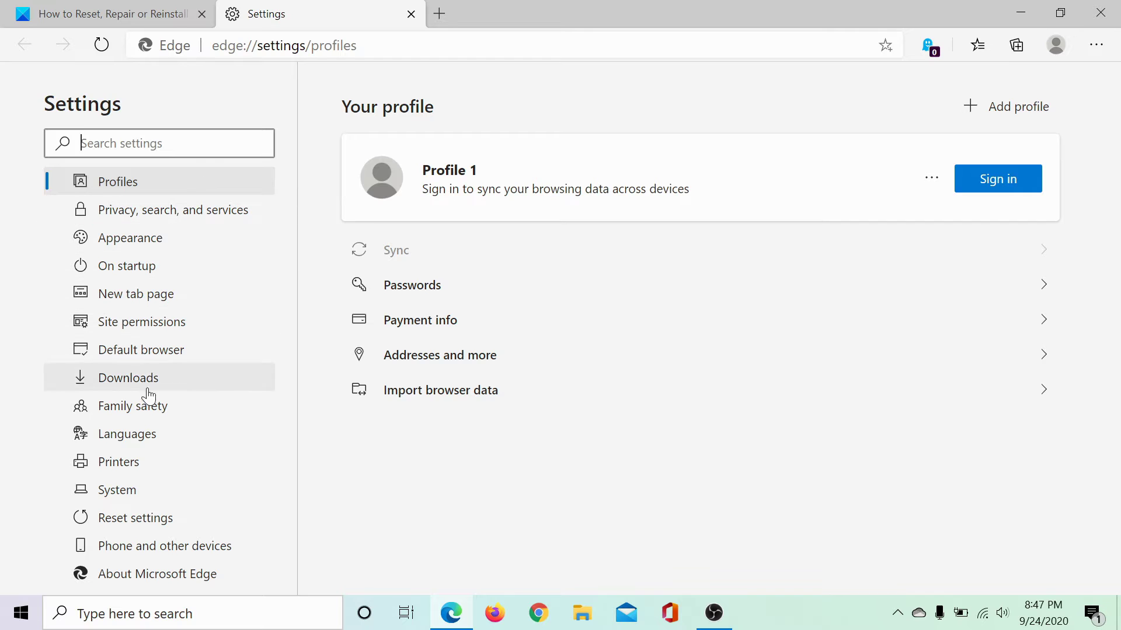
left_click(147, 520)
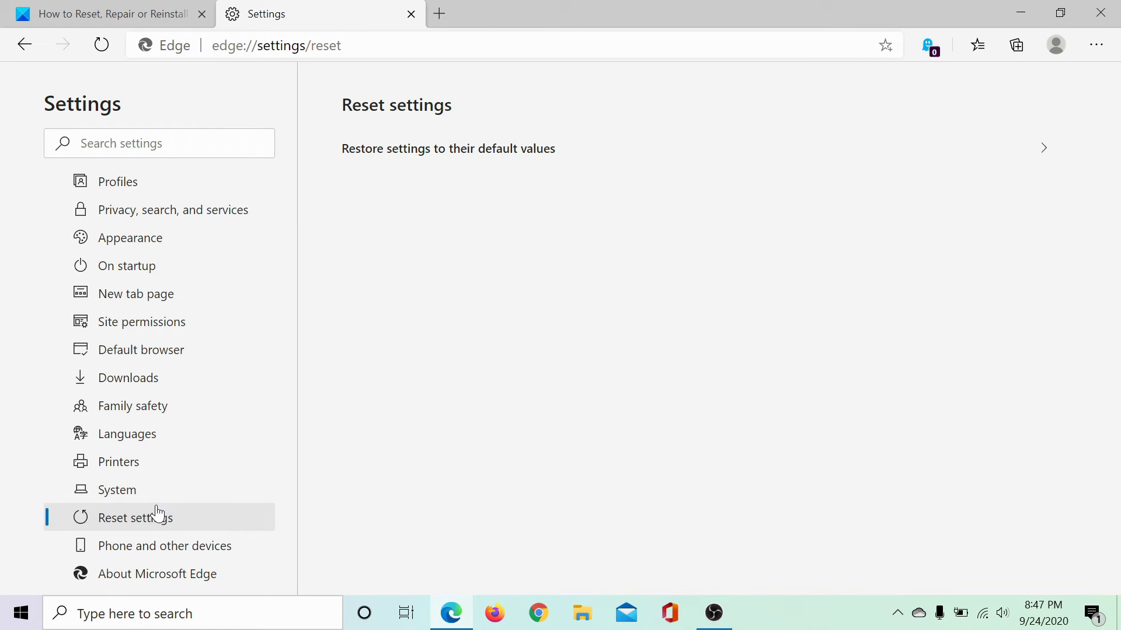
- Restore Edge's settings to their default values and confirm the reset
left_click(1045, 149)
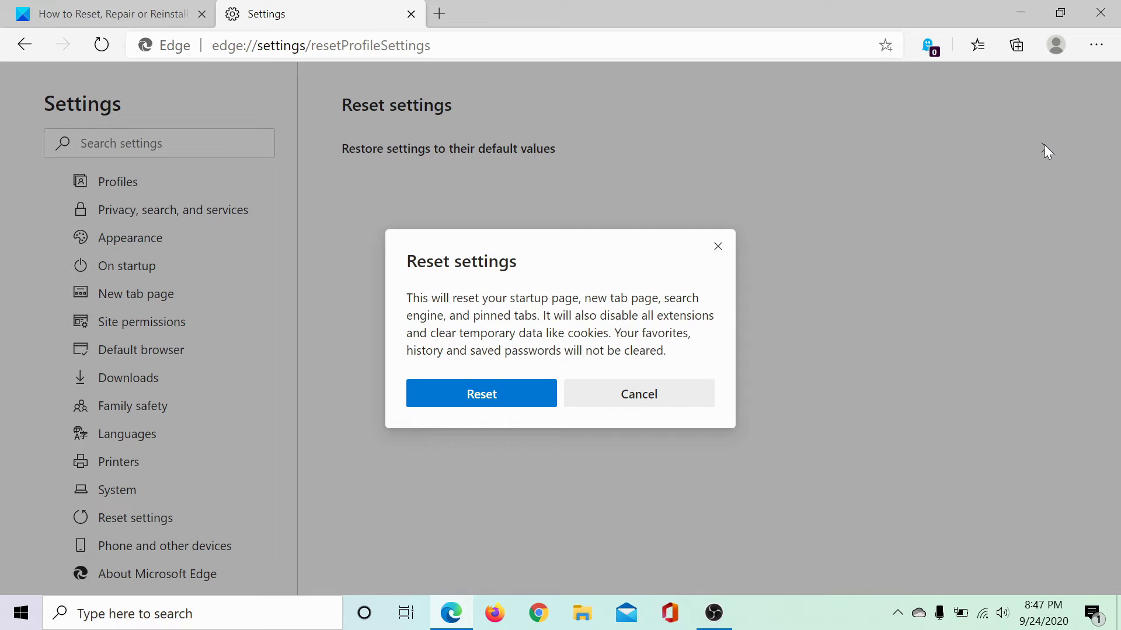
left_click(500, 400)
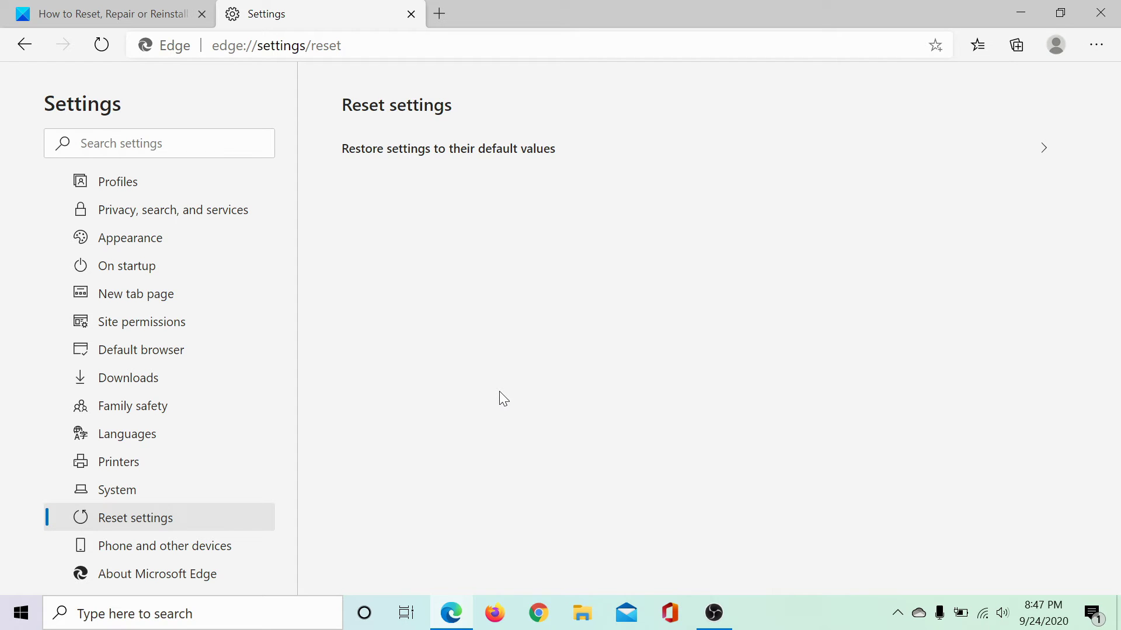
- Run appwiz.cpl from the Run dialog to list installed programs in Programs and Features
key("Tab")
key("super+r")
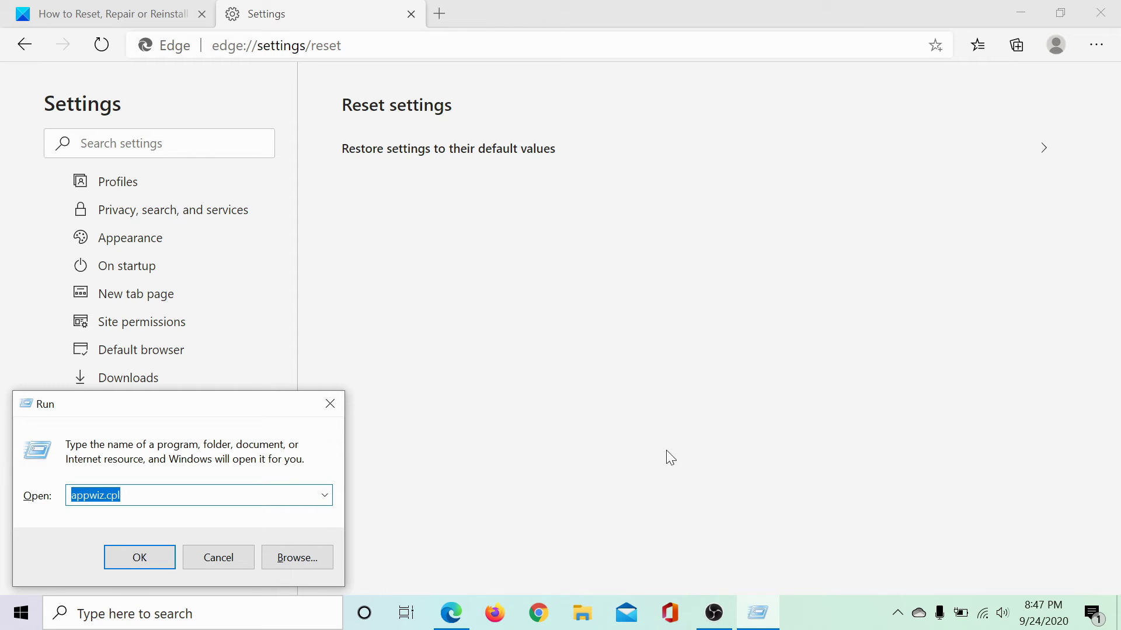
left_click(281, 492)
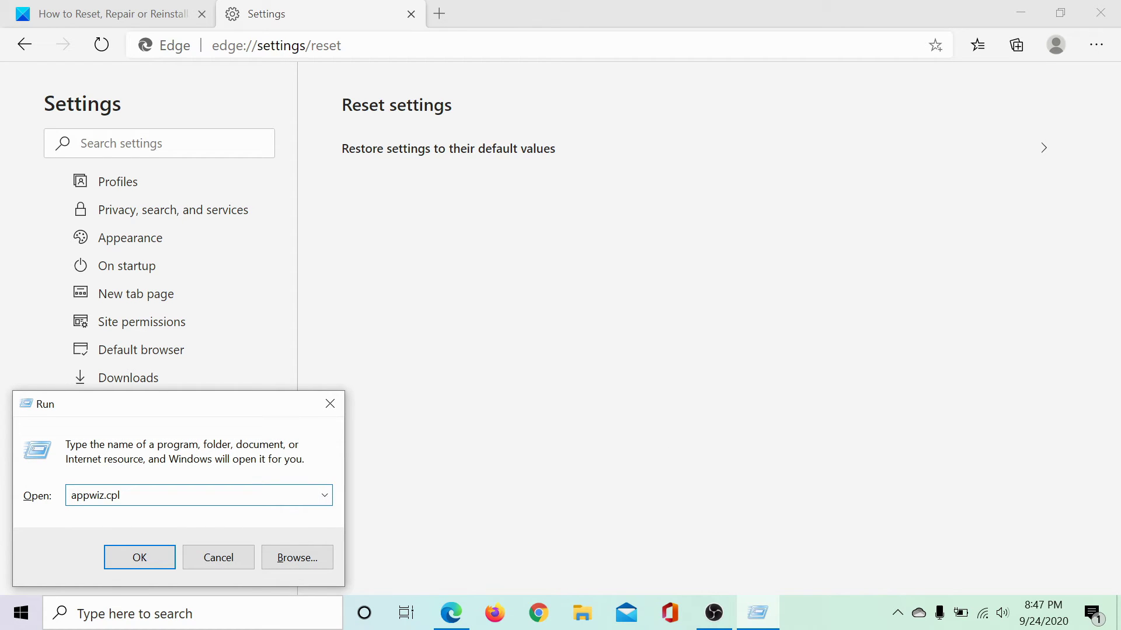
left_click(156, 558)
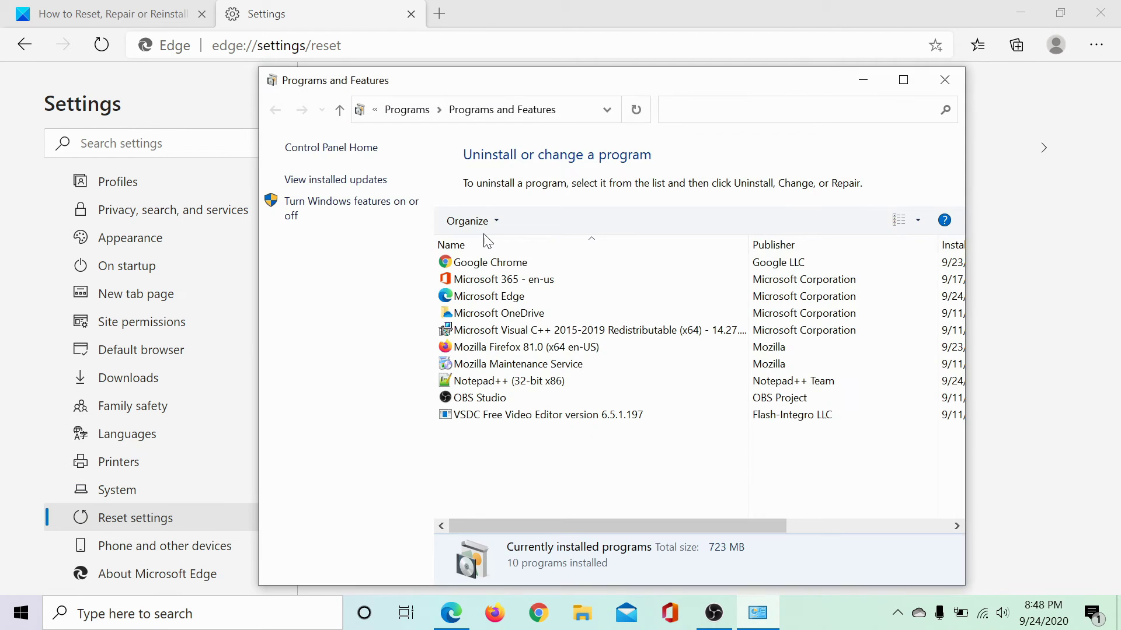
- Check Microsoft Edge's Uninstall/Change actions, then close Programs and Features to return to Edge
right_click(498, 301)
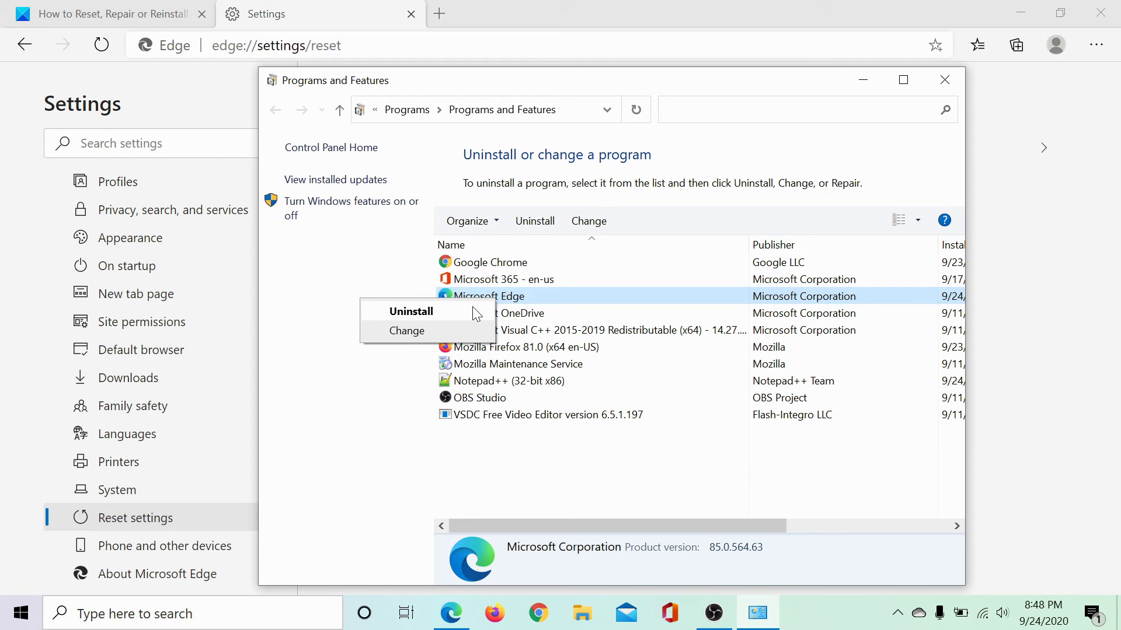
left_click(945, 80)
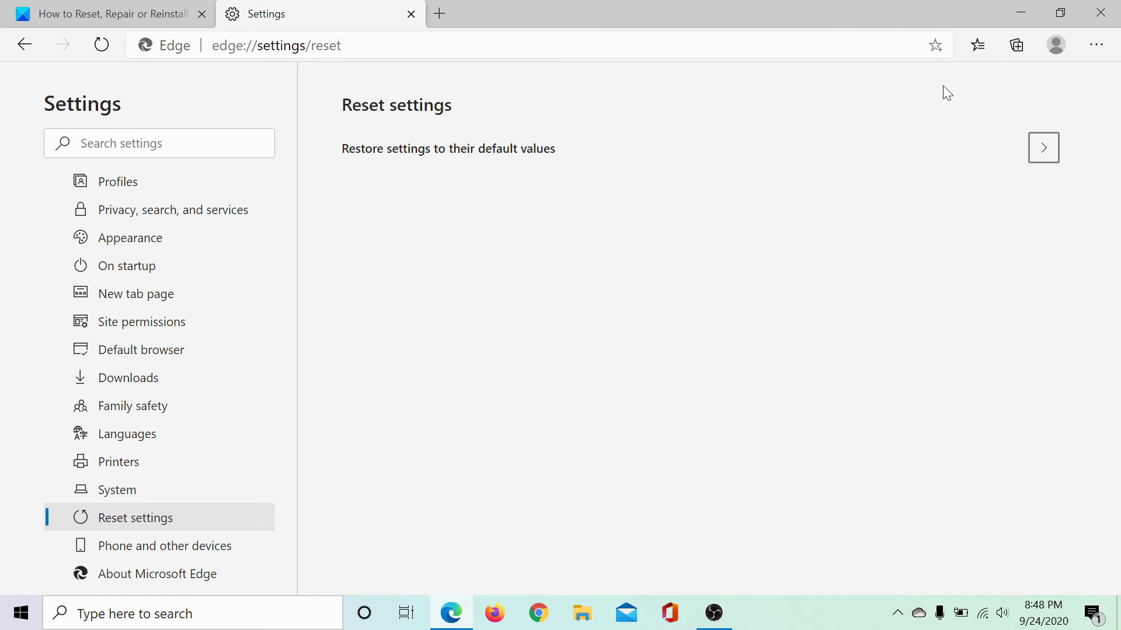
- Go to google.com and search for 'edge chromium' to find Microsoft's Edge download page
key("ctrl+l")
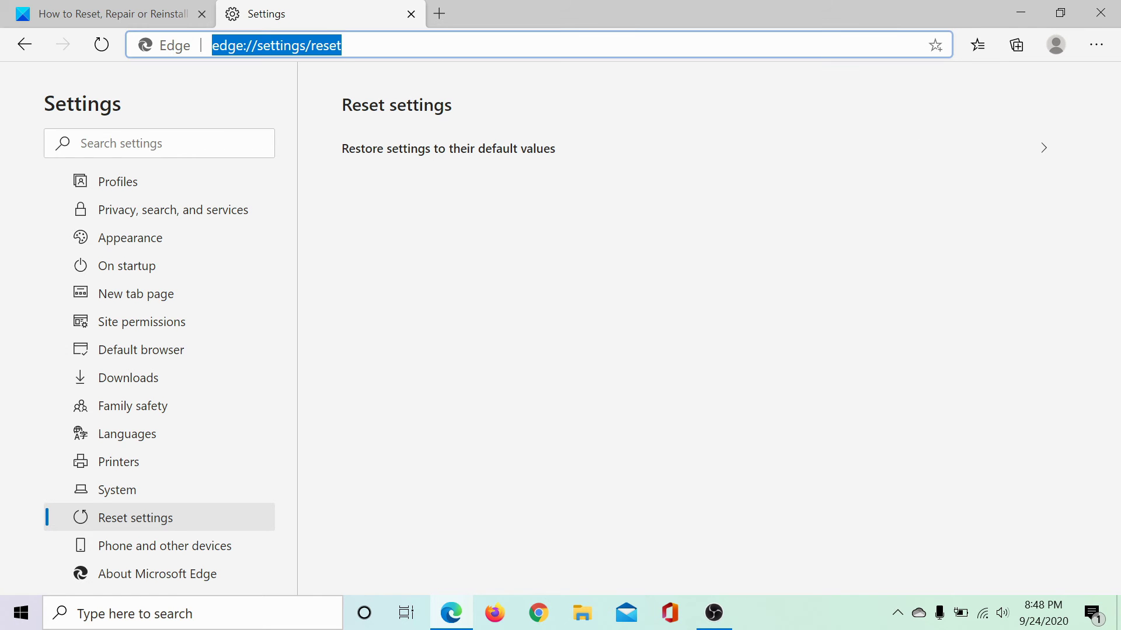
type("google.com")
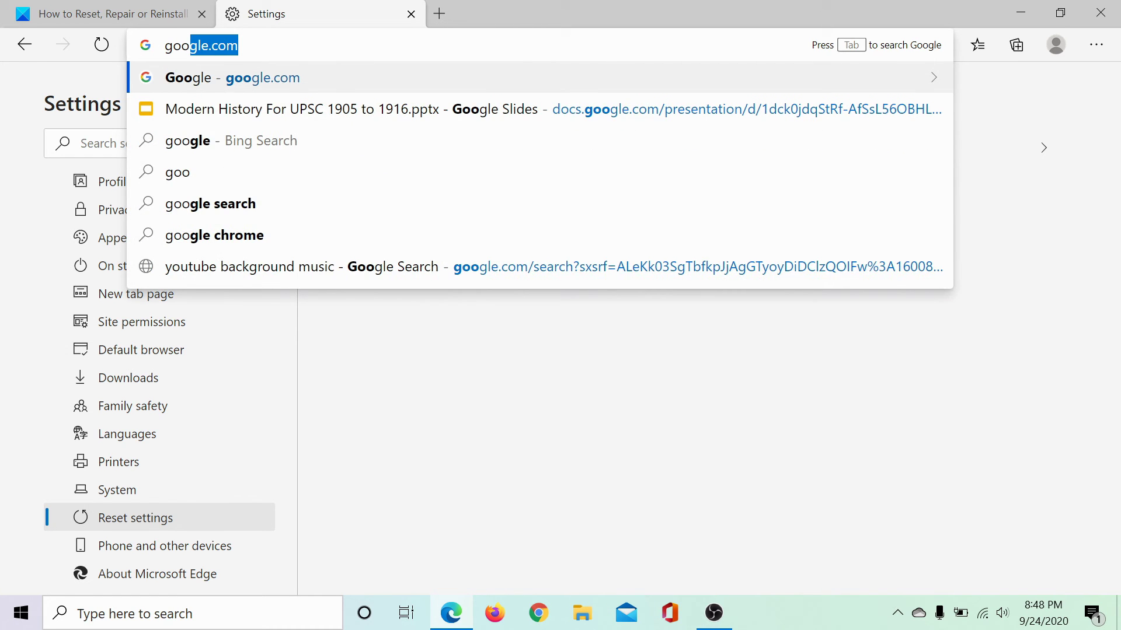
key("Return")
type("edge")
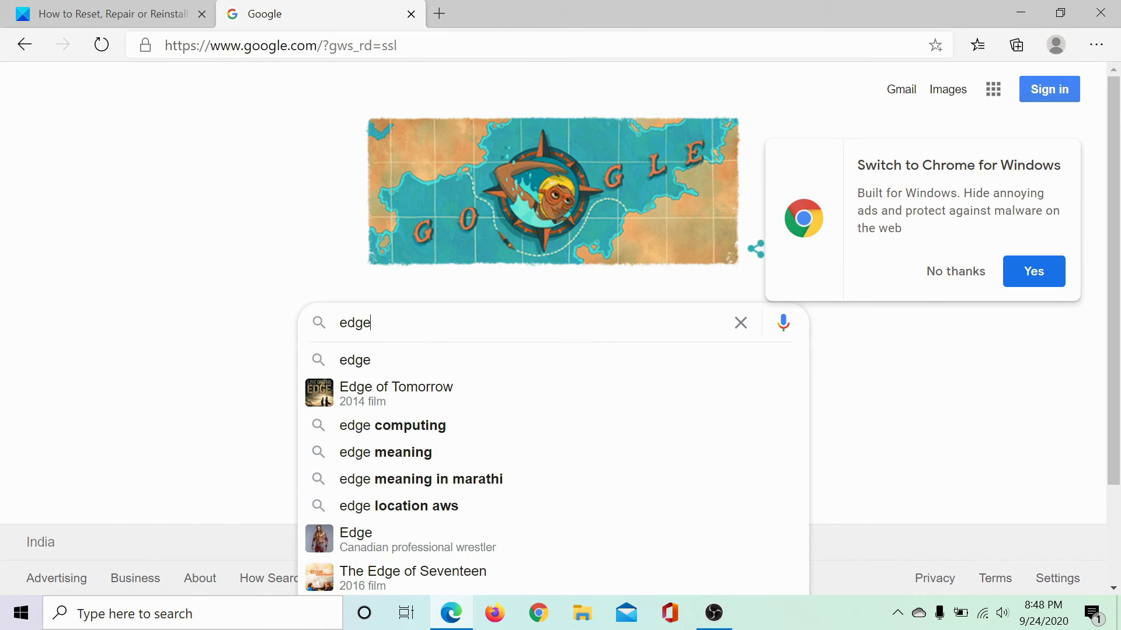
type(" chromi")
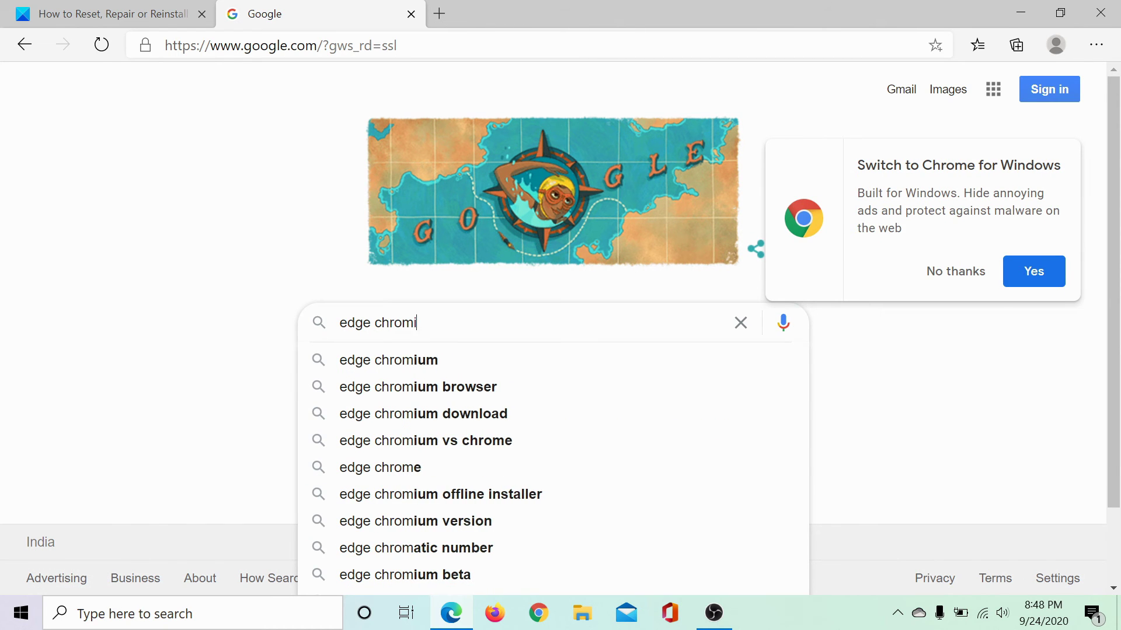
type("um")
key("Return")
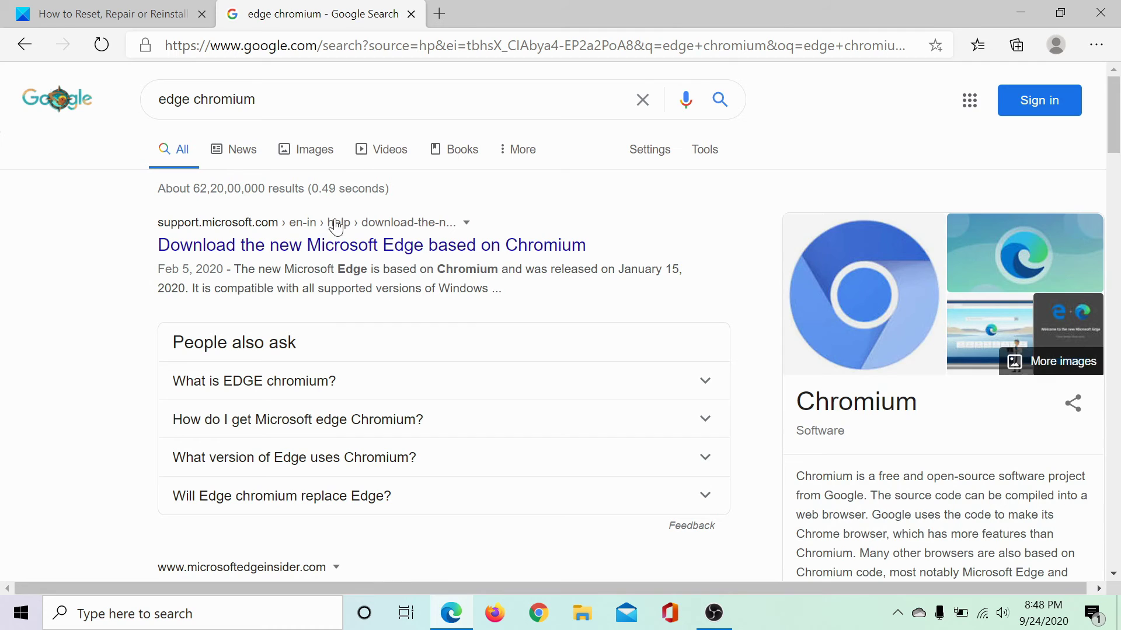